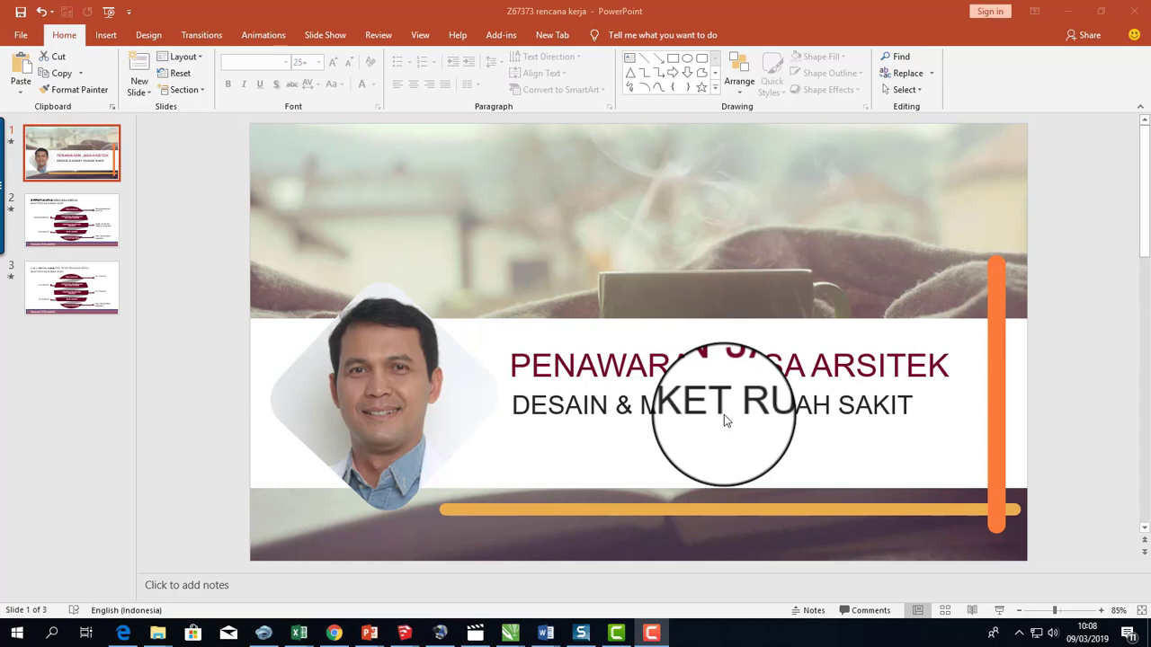
Show slide 2, '5 PENTAHAPAN RENCANA KERJA – MASTERPLAN RUMAH SAKIT', with its five-stage diagram
{"action": "left_click", "coordinate": [99, 219]}
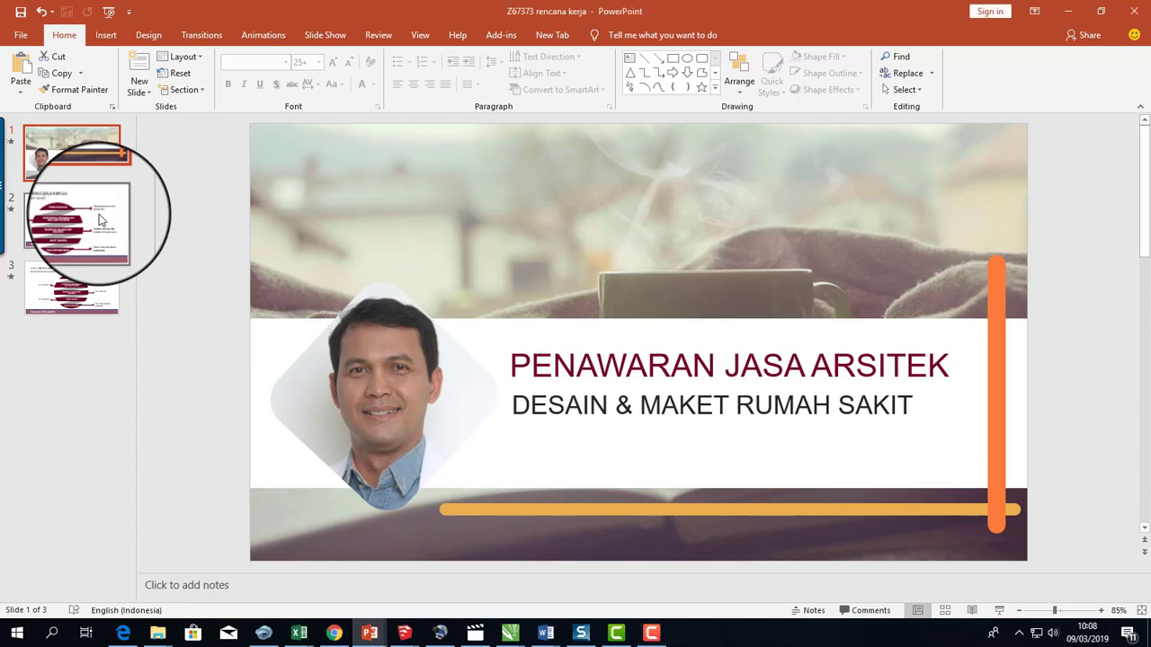
{"action": "left_click", "coordinate": [99, 218]}
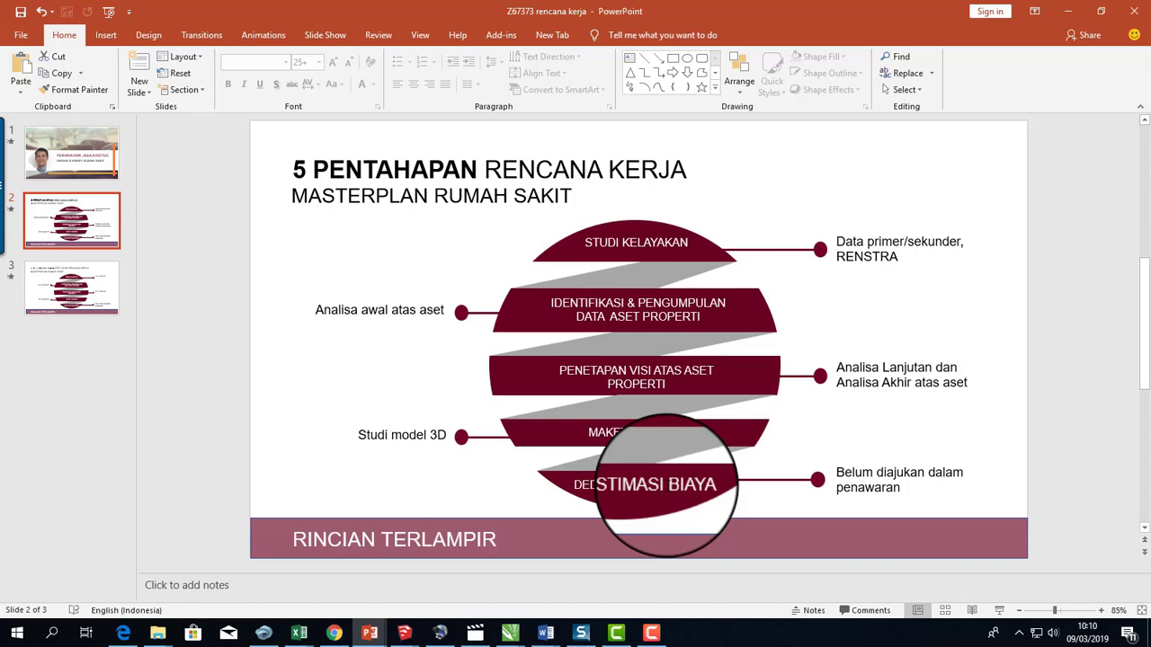
Display slide 3 of the hospital masterplan proposal deck
{"action": "left_click", "coordinate": [88, 299]}
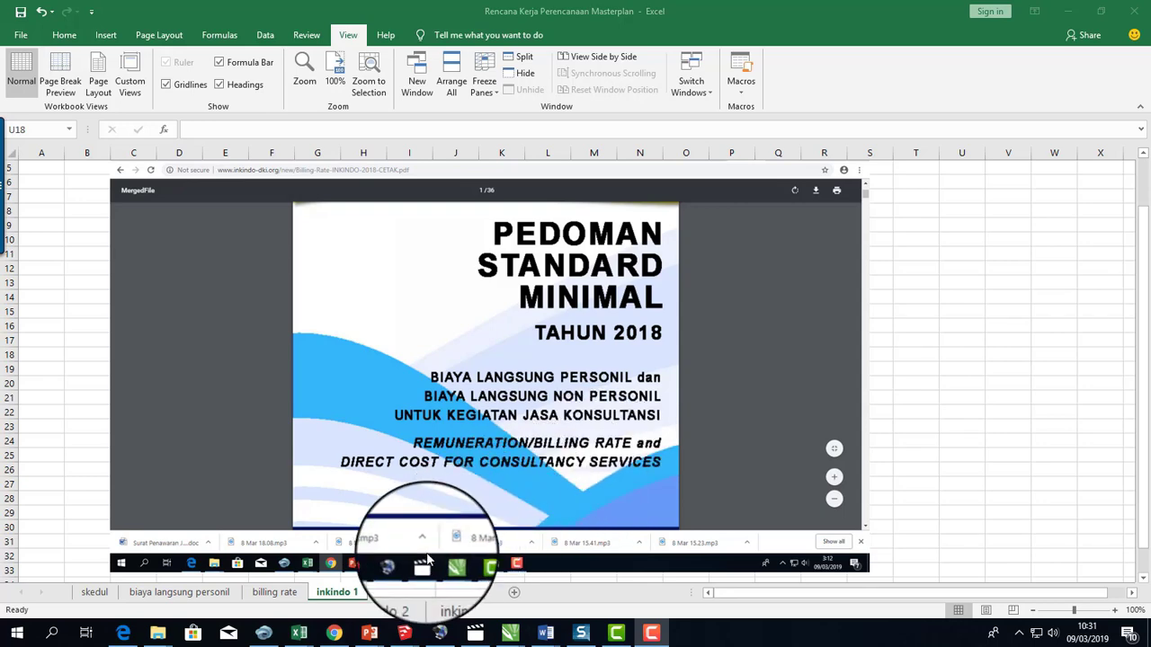
Open the inkindo 2 sheet with Tabel 1-18 of 2018 monthly billing rates
{"action": "left_click", "coordinate": [409, 596]}
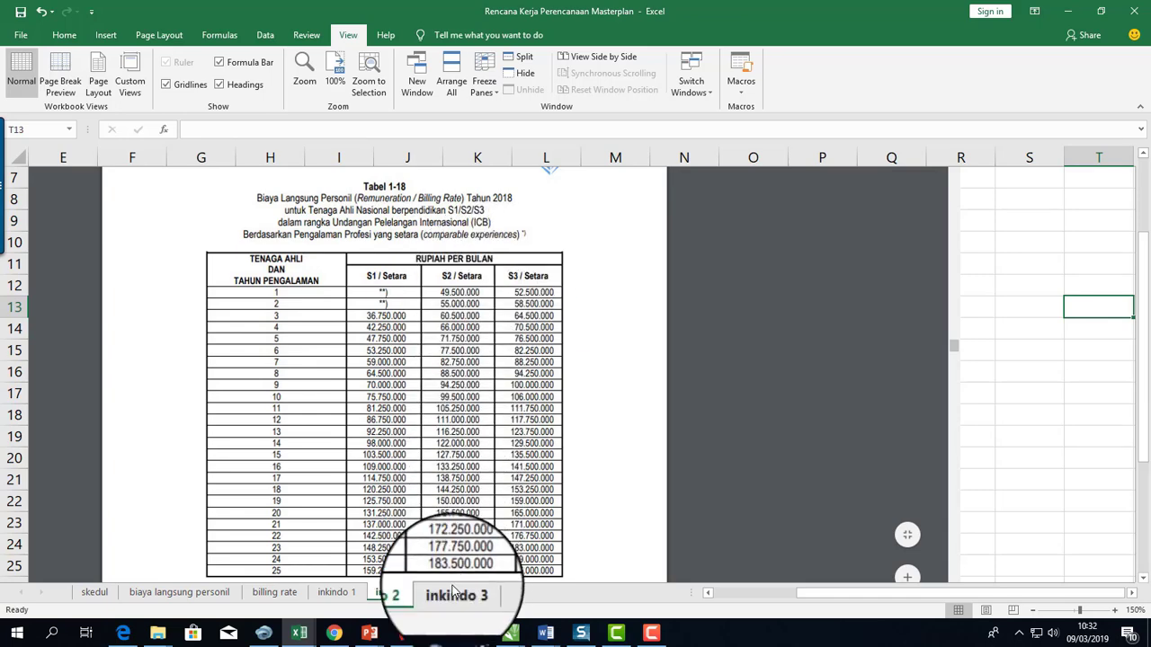
Show the inkindo 3 sheet of DKI Jakarta rates for Ahli Muda, Madya and Utama
{"action": "left_click", "coordinate": [454, 592]}
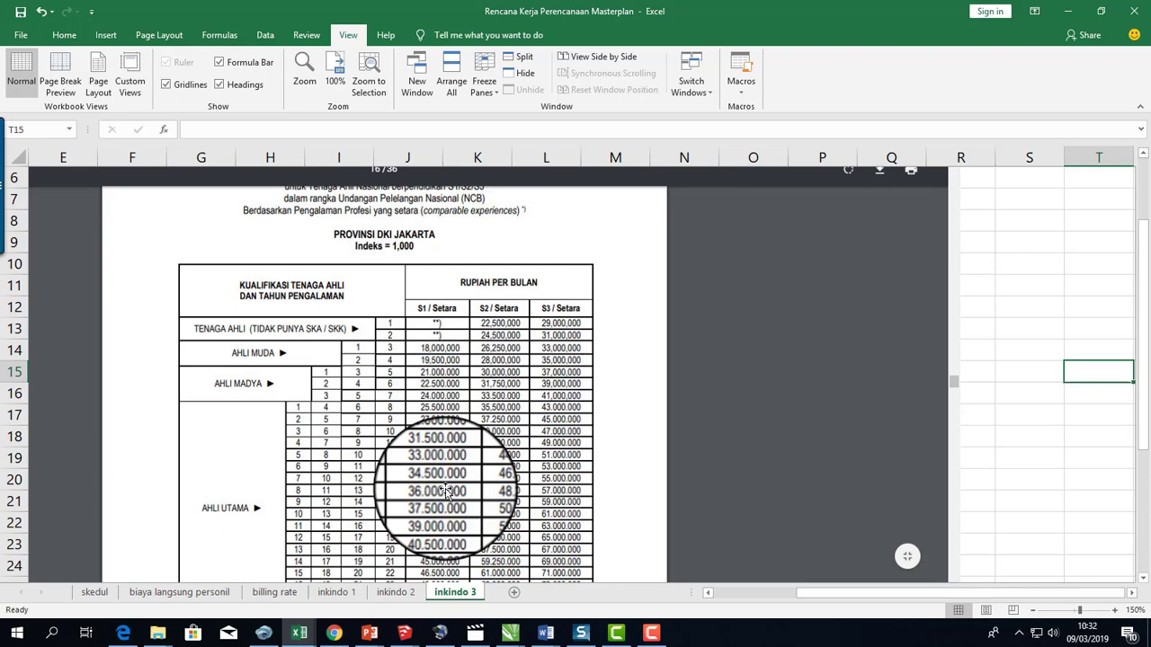
Open the biaya langsung personil sheet and inspect the formula behind the 21.750.000 JUMLAH total
{"action": "left_click", "coordinate": [205, 593]}
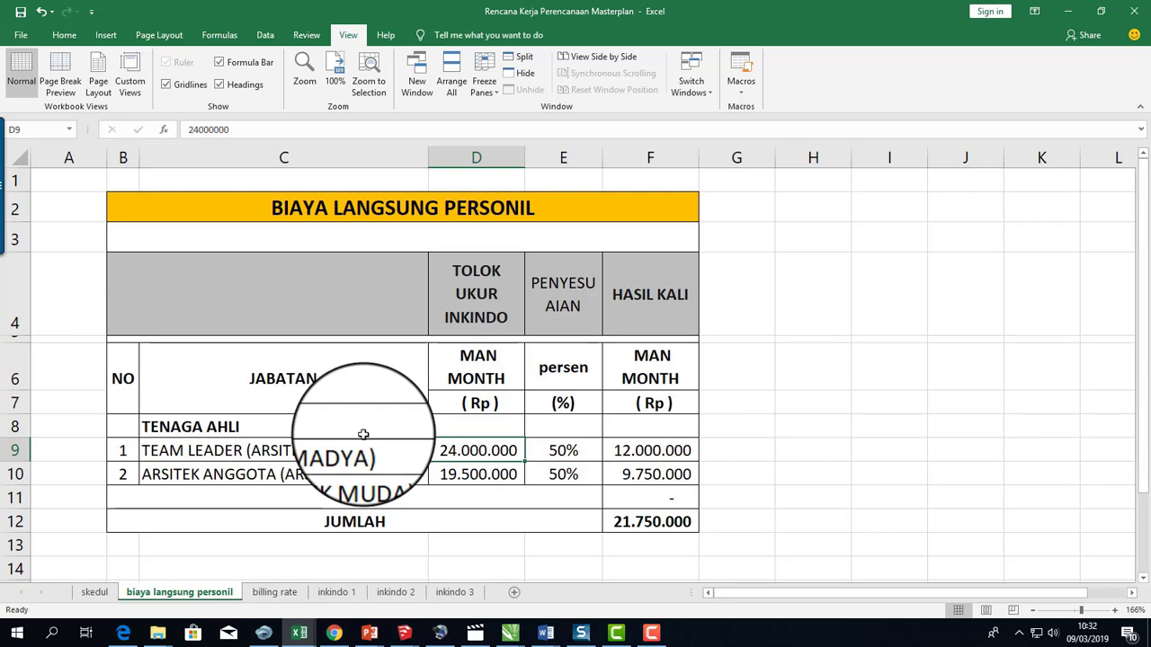
{"action": "left_click", "coordinate": [801, 378]}
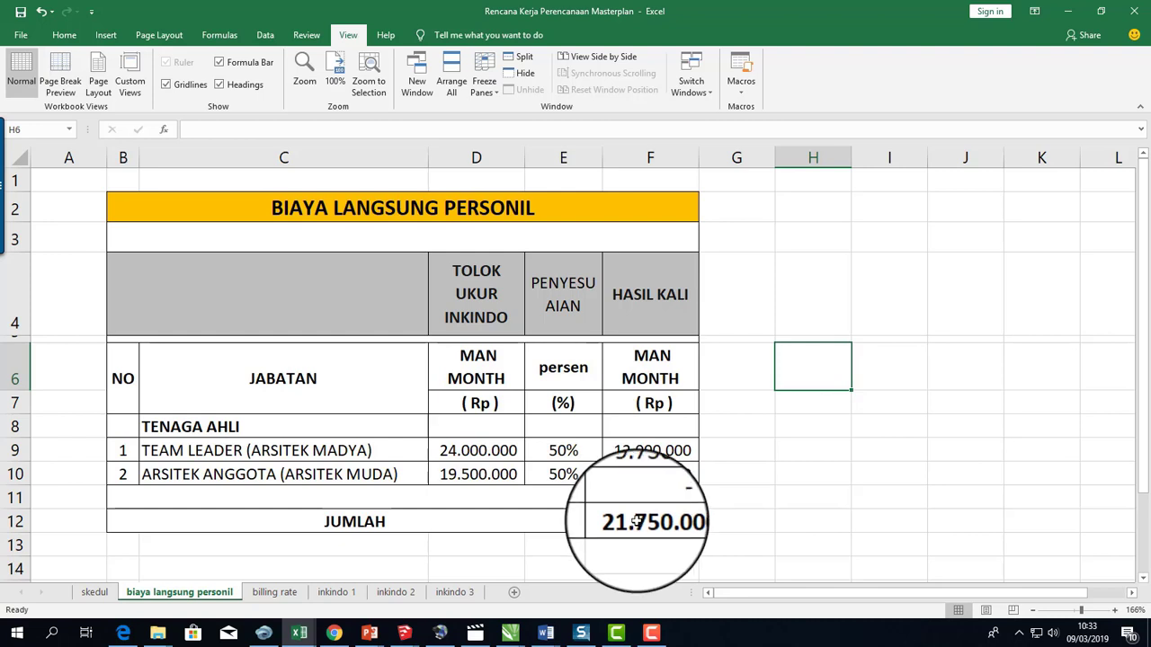
{"action": "left_click", "coordinate": [635, 522]}
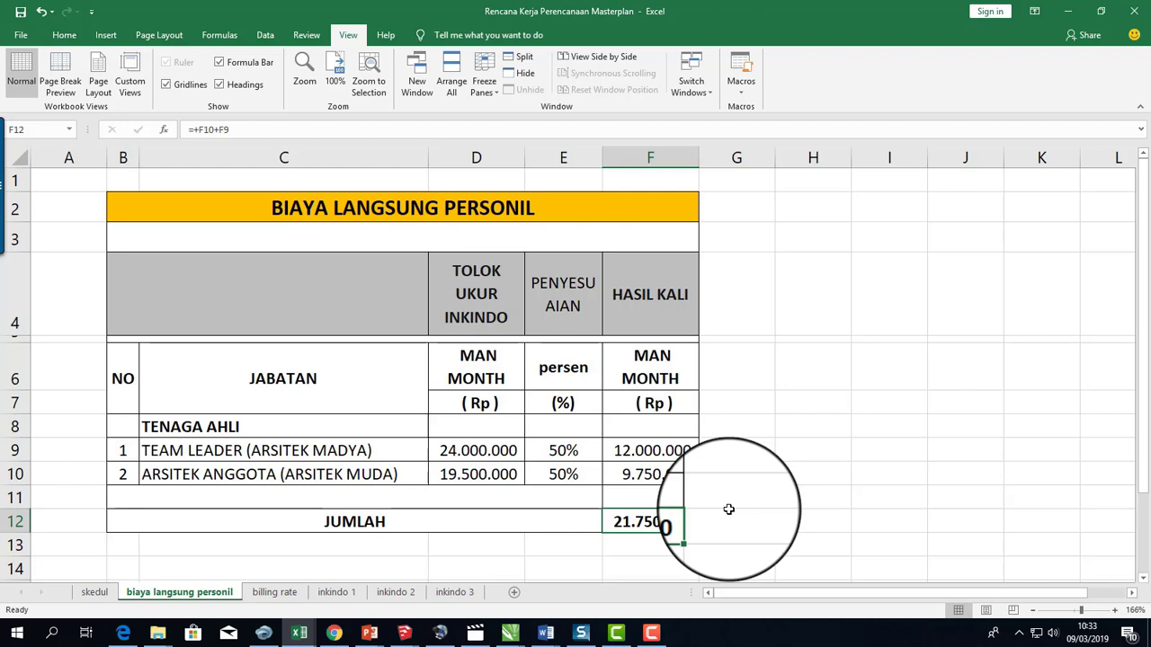
{"action": "left_click", "coordinate": [258, 595]}
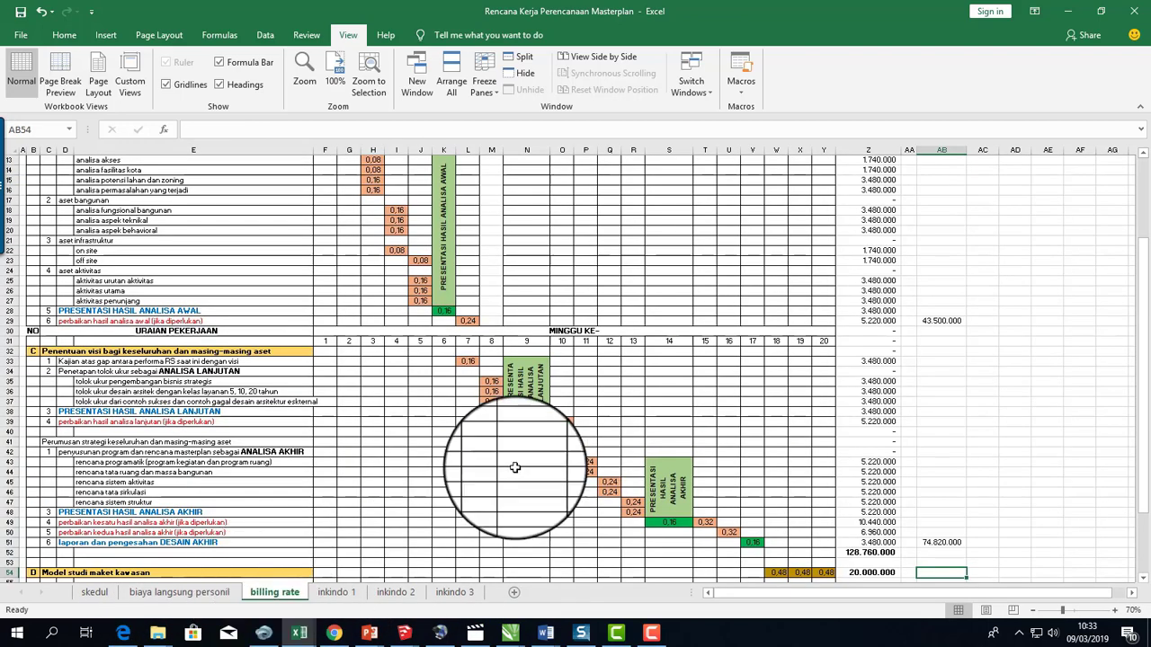
{"action": "scroll", "coordinate": [524, 453], "scroll_direction": "up", "scroll_amount": 2}
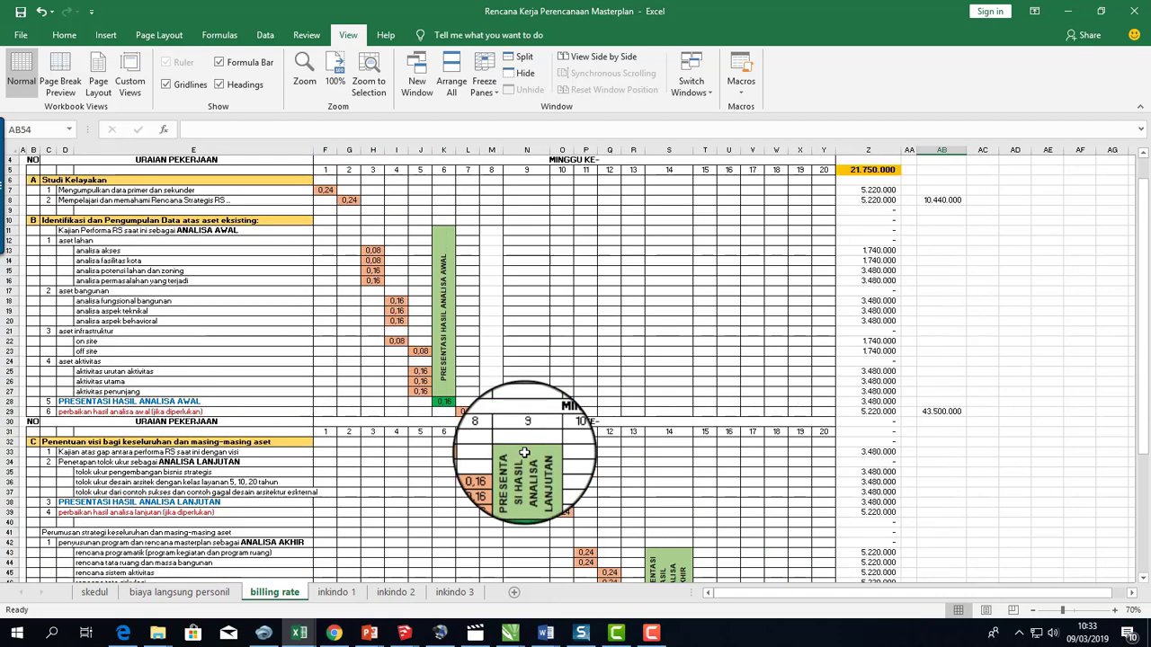
{"action": "scroll", "coordinate": [526, 449], "scroll_direction": "up", "scroll_amount": 2}
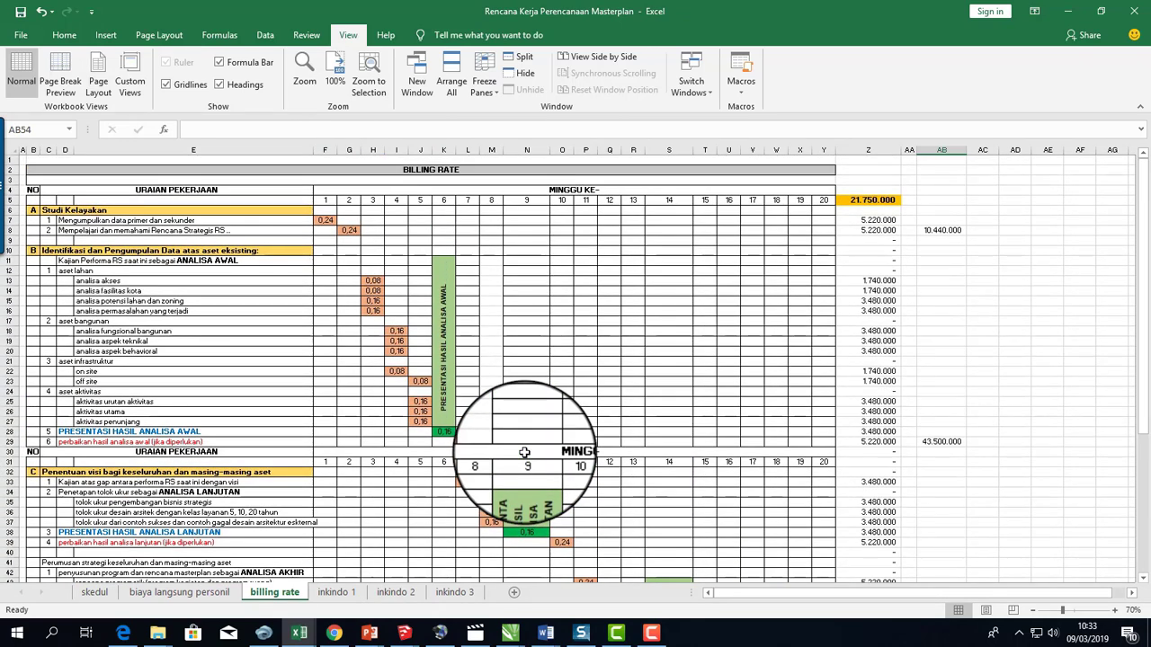